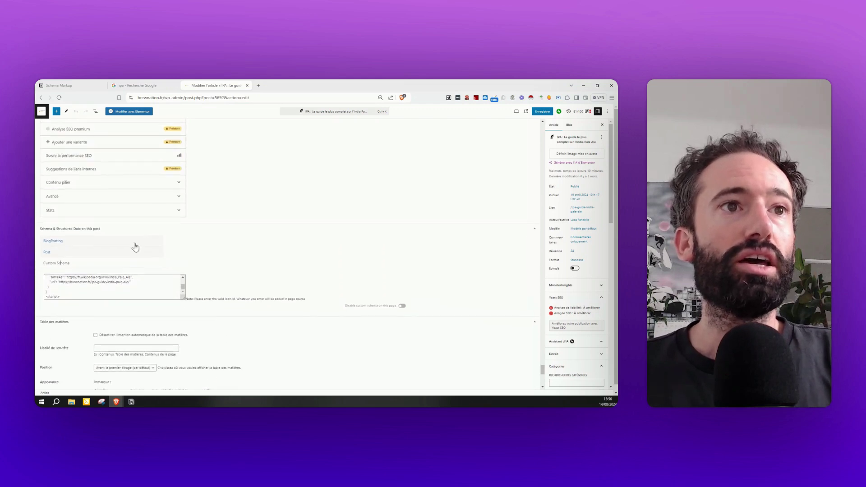
scroll(123, 293, down, 2)
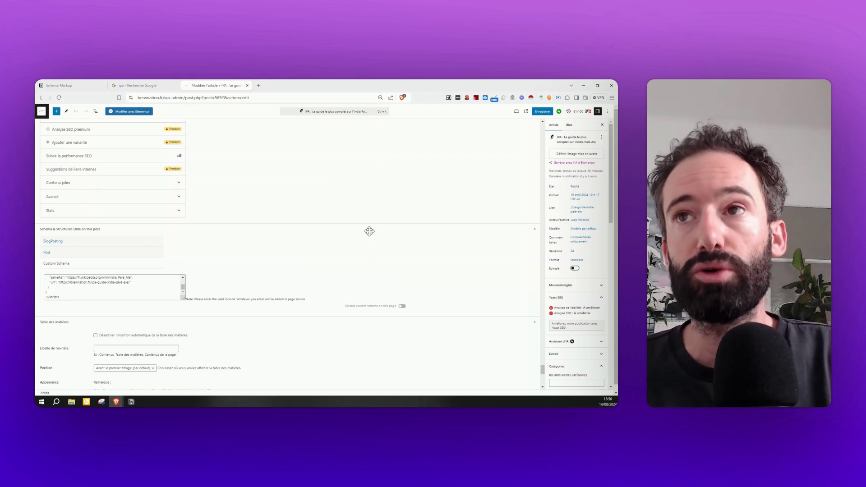
key(ctrl+shift+alt+m)
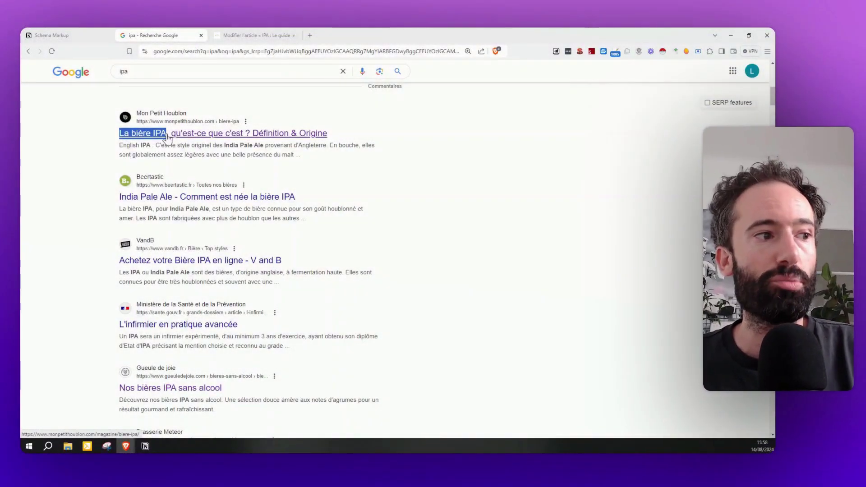
Highlight the result title "L'infirmier en pratique avancée" in the Google results for ipa
click(116, 334)
drag(115, 335, 246, 333)
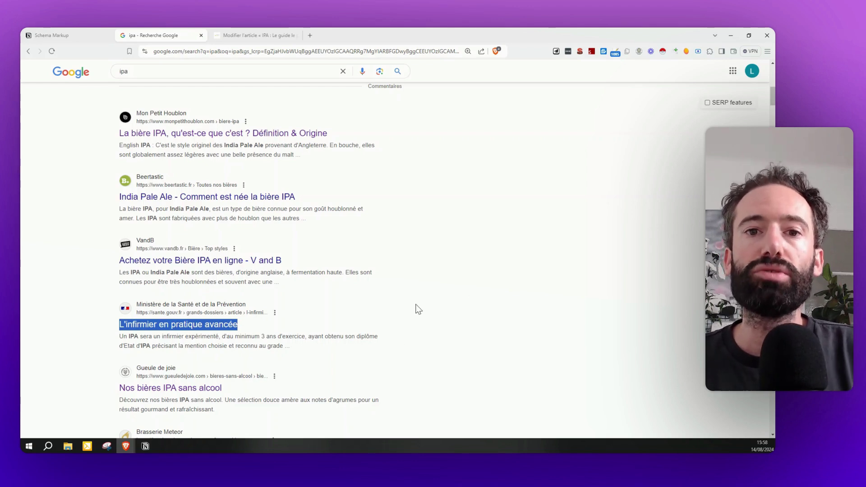
click(86, 32)
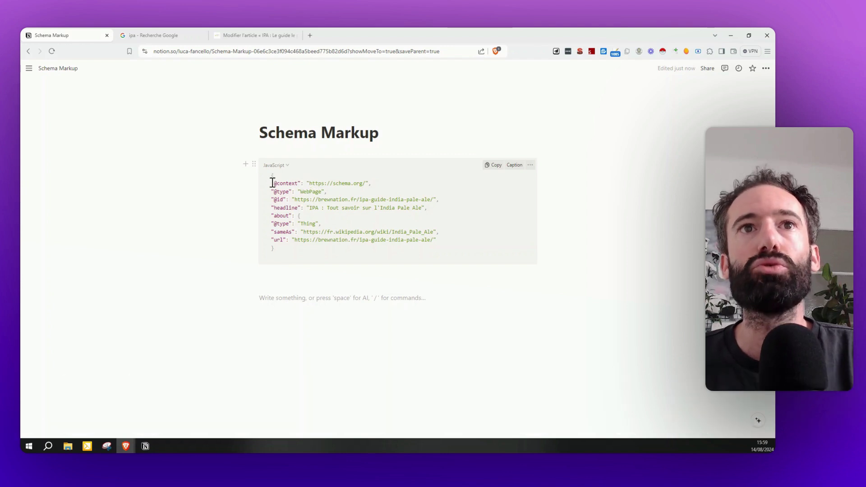
drag(271, 183, 373, 186)
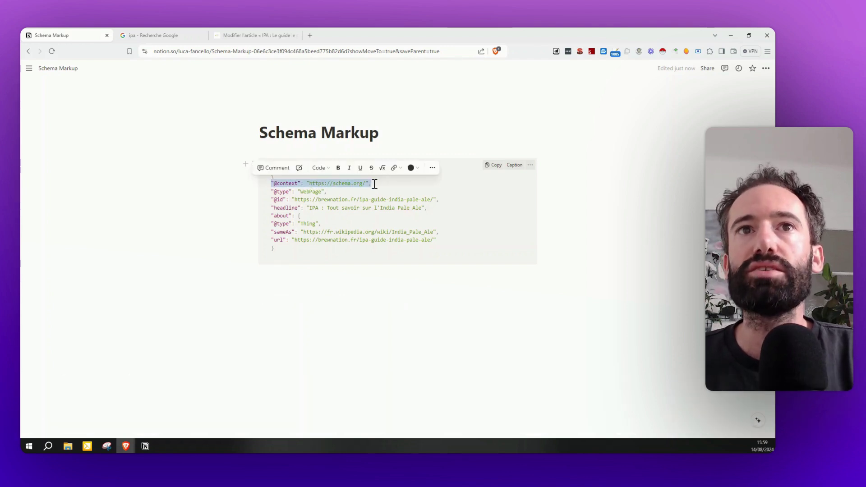
click(337, 193)
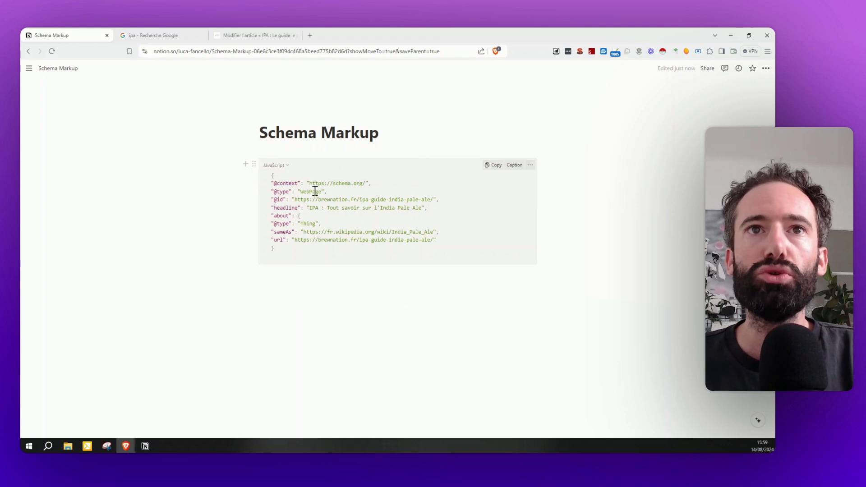
mouse_move(435, 199)
mouse_down()
mouse_move(295, 192)
mouse_move(295, 199)
mouse_move(421, 209)
mouse_up()
click(298, 204)
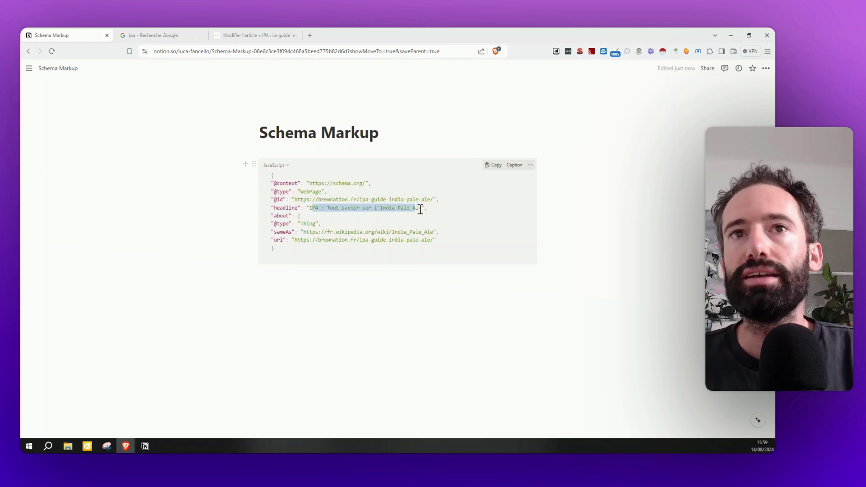
click(419, 209)
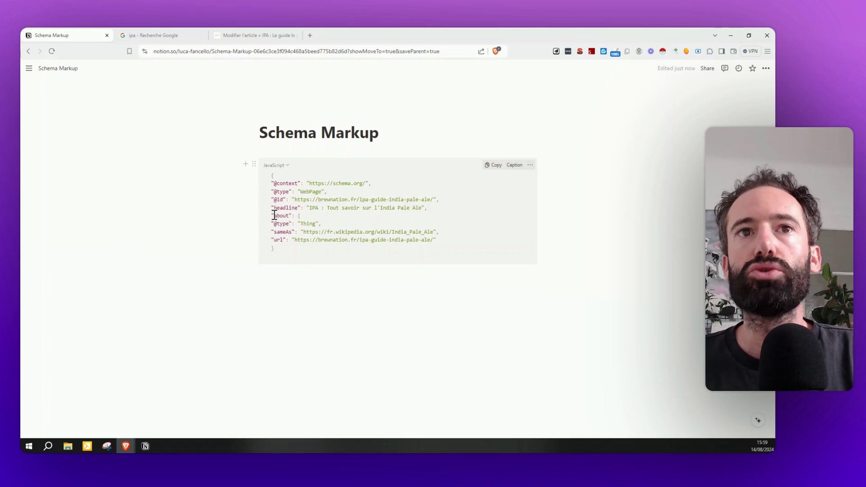
Copy the sameAs URL from the code block, open it in a new browser tab and highlight the article's title
drag(273, 232, 432, 232)
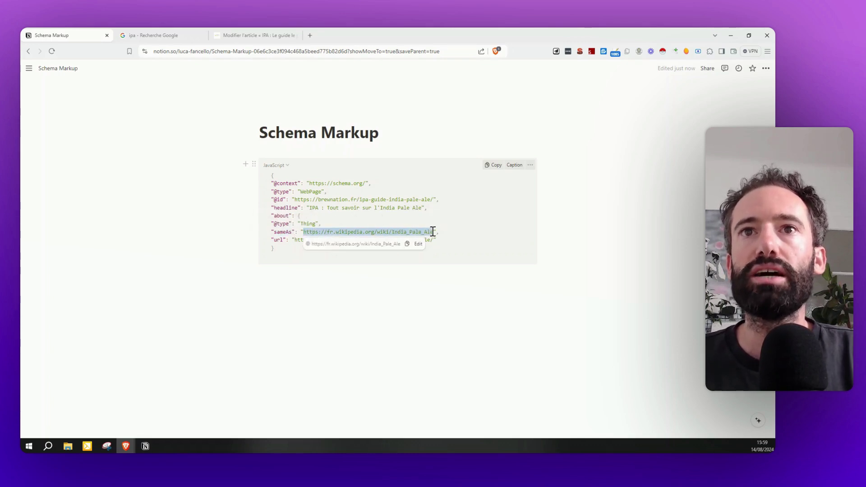
key(ctrl+c)
click(310, 32)
key(ctrl+v)
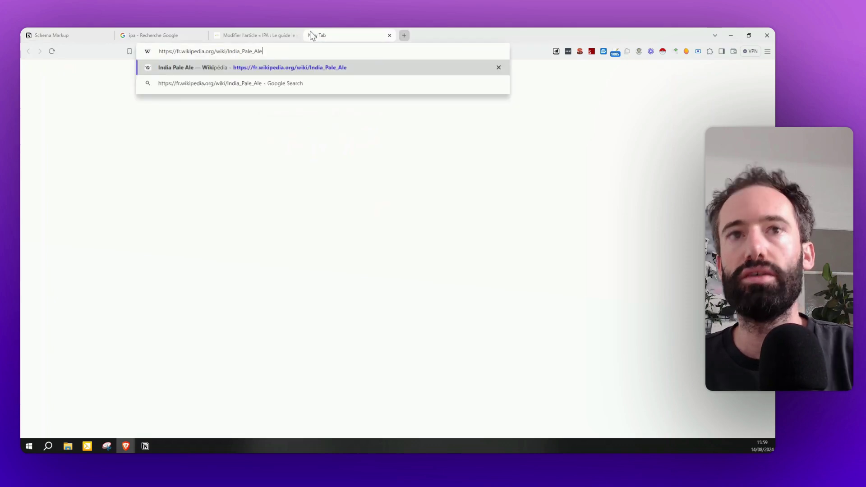
key(Return)
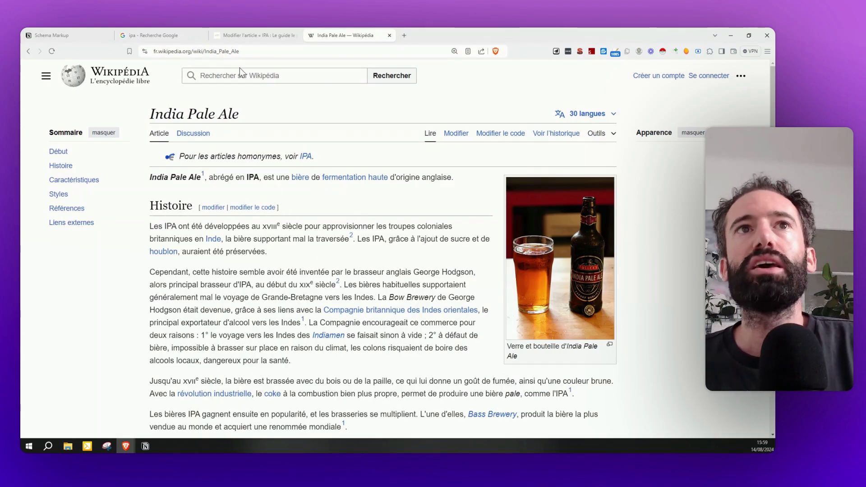
drag(239, 114, 142, 119)
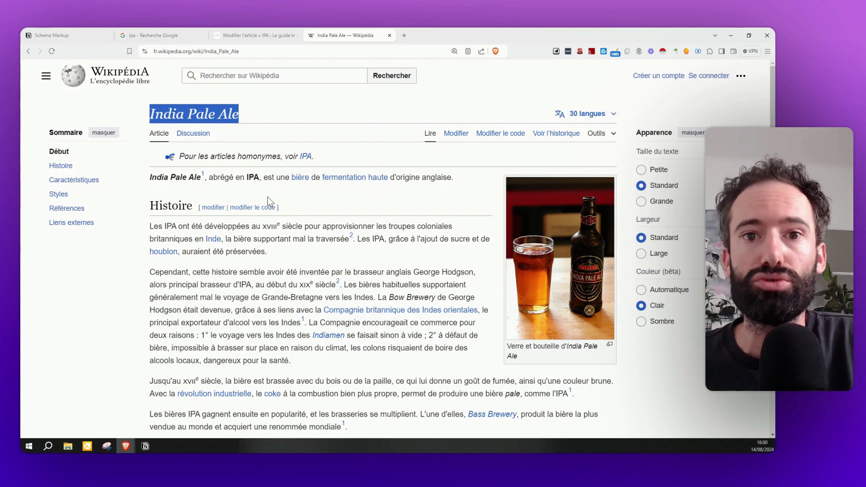
click(247, 110)
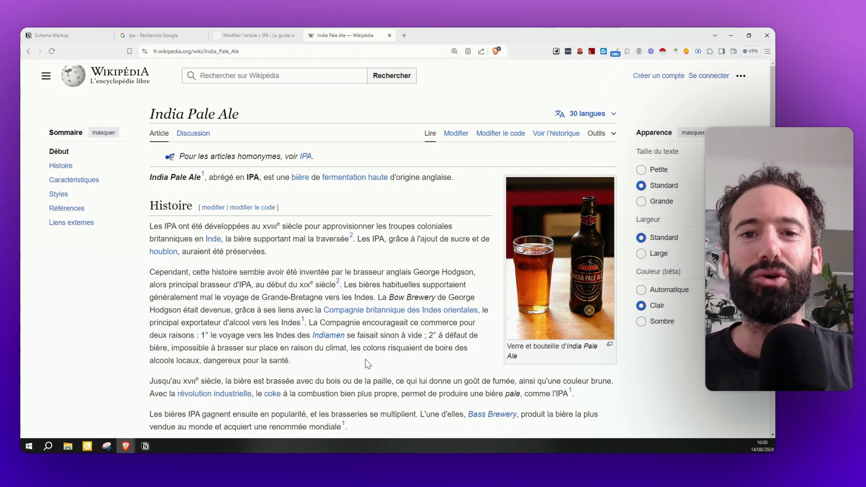
click(153, 30)
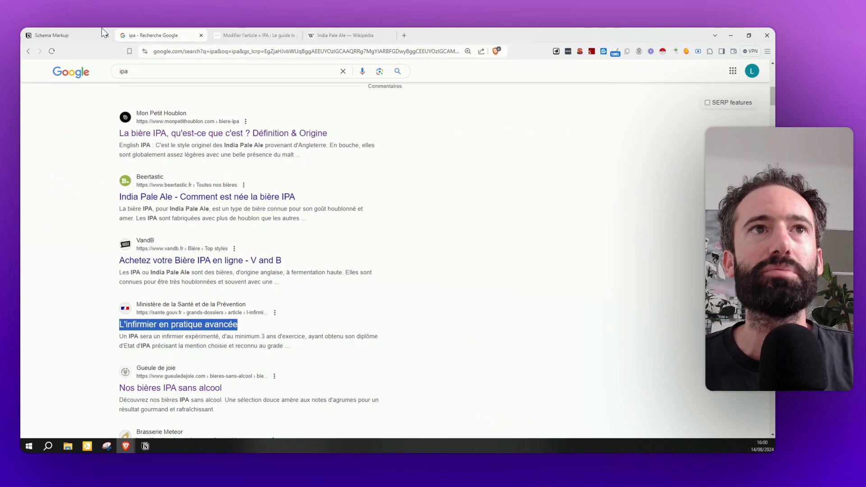
click(253, 35)
click(90, 34)
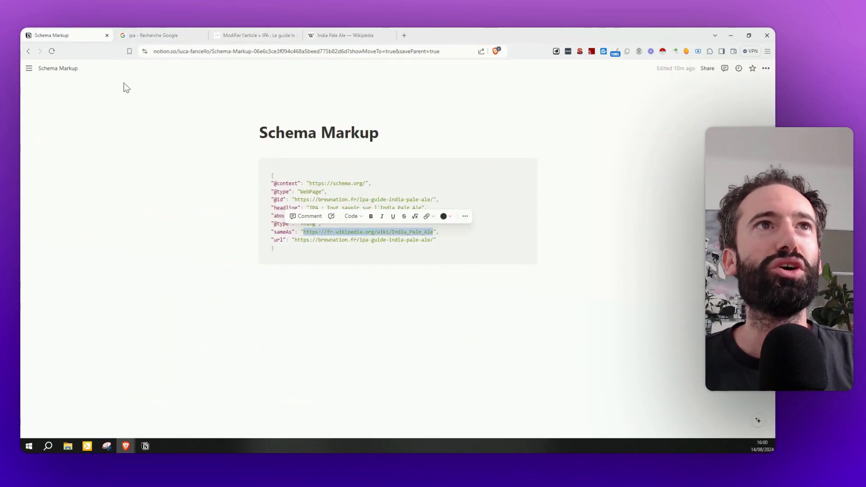
click(426, 265)
drag(372, 250, 433, 199)
click(304, 199)
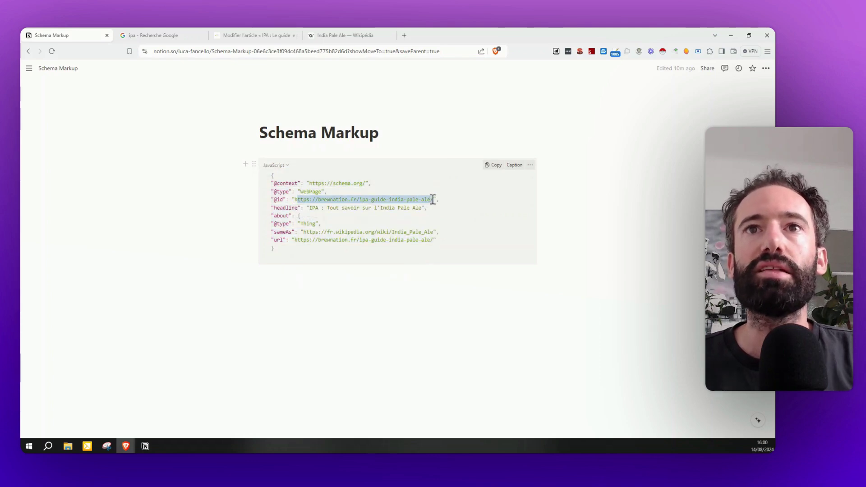
click(433, 200)
drag(435, 232, 303, 233)
click(306, 241)
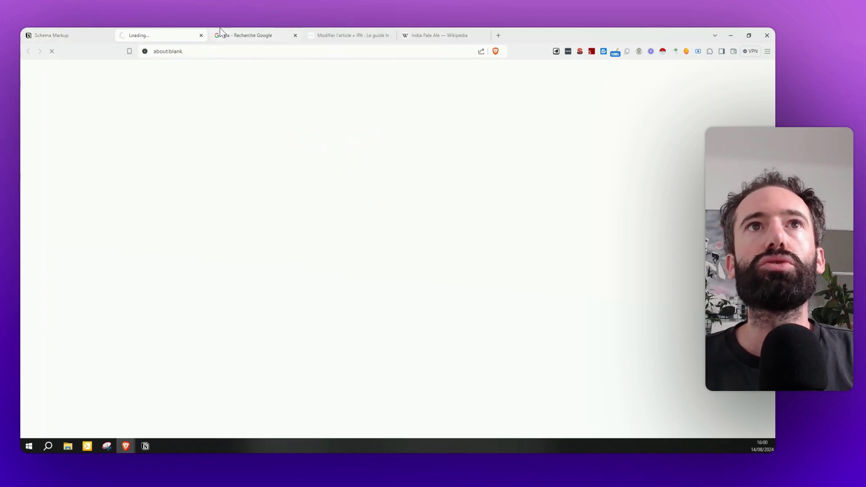
middle_click(156, 31)
drag(286, 246, 269, 177)
Switch to the IPA article's editor and examine the JSON-LD script in its Custom Schema field
click(226, 34)
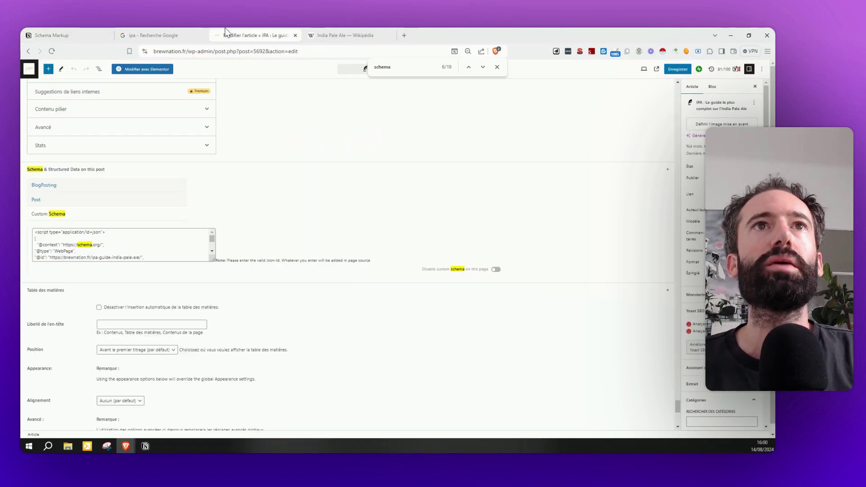
click(140, 251)
key(ctrl+v)
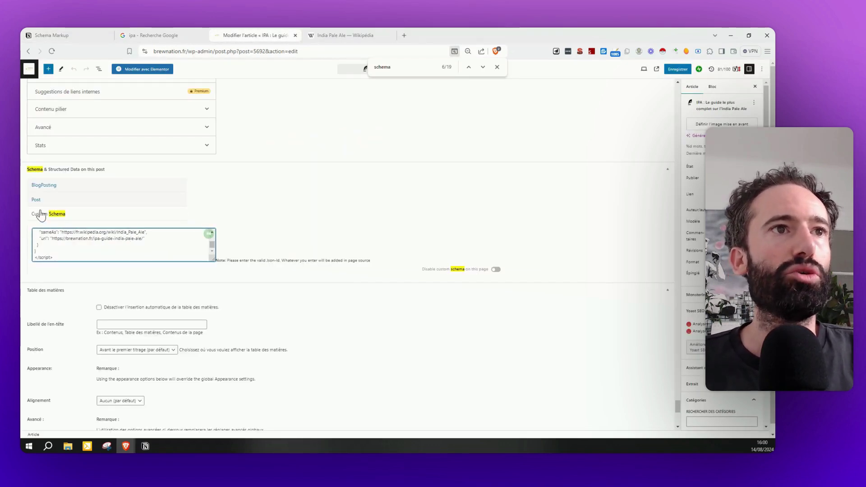
scroll(69, 246, up, 6)
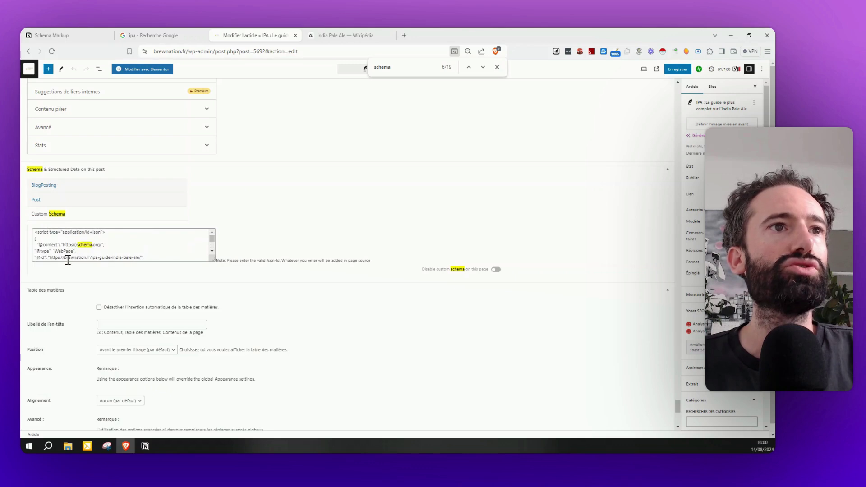
scroll(264, 324, down, 1)
click(104, 295)
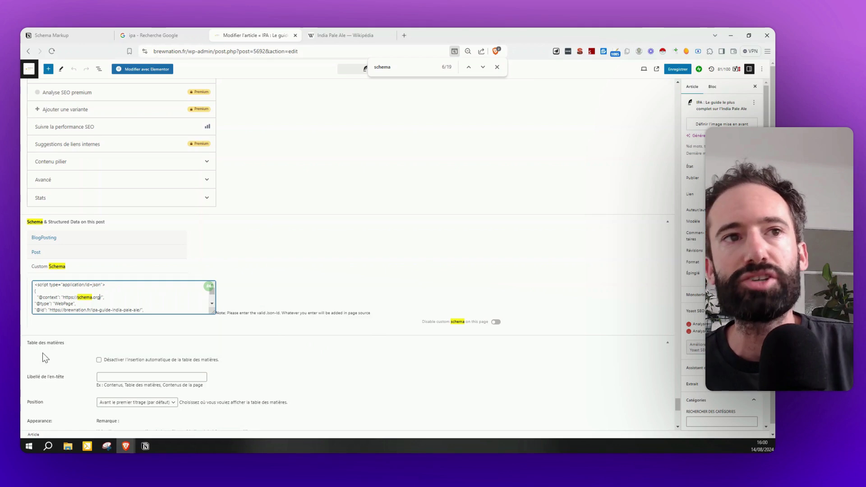
Go back past the ipa search results to the code block in the Schema Markup note
click(149, 35)
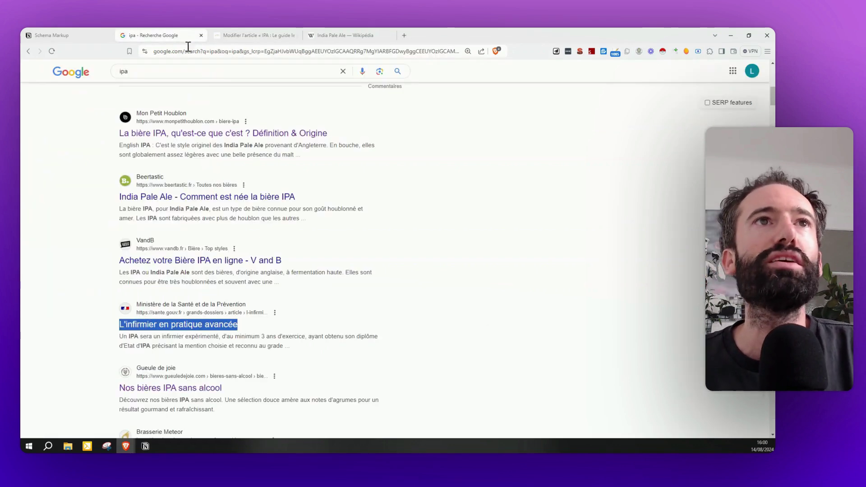
click(90, 35)
click(282, 187)
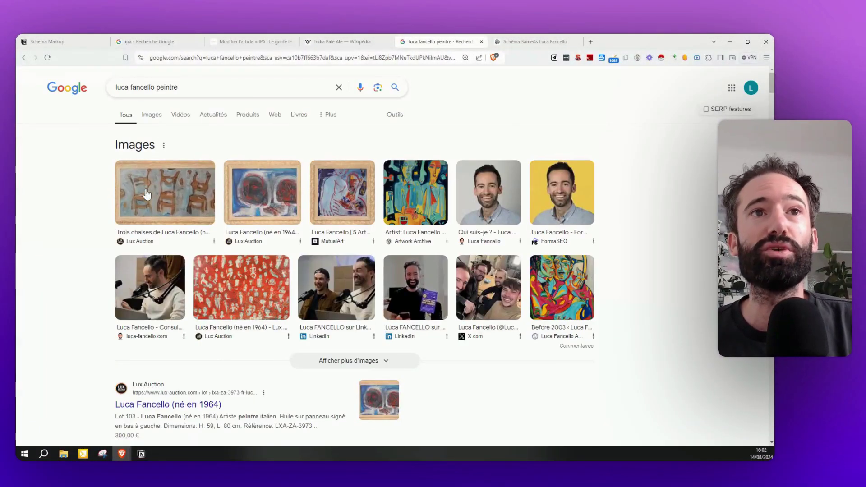
Examine the image and web results of the Google search for the author's name plus peintre
scroll(276, 325, down, 2)
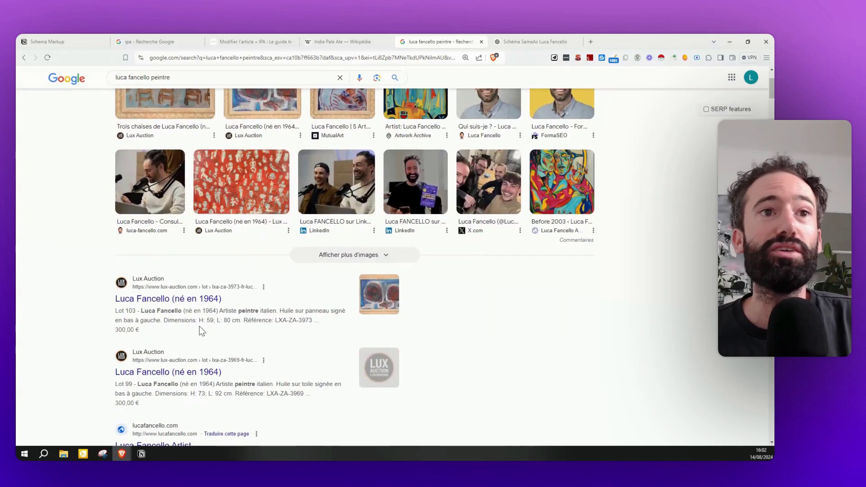
scroll(333, 308, up, 2)
scroll(146, 402, down, 1)
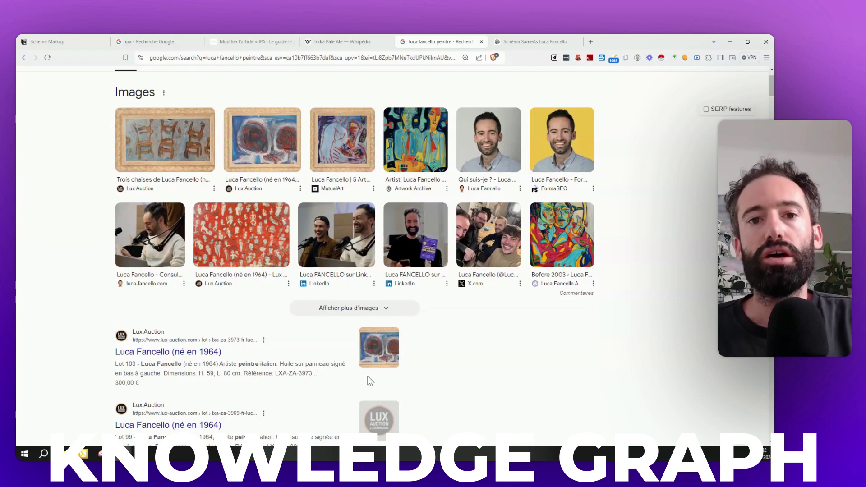
scroll(555, 385, up, 2)
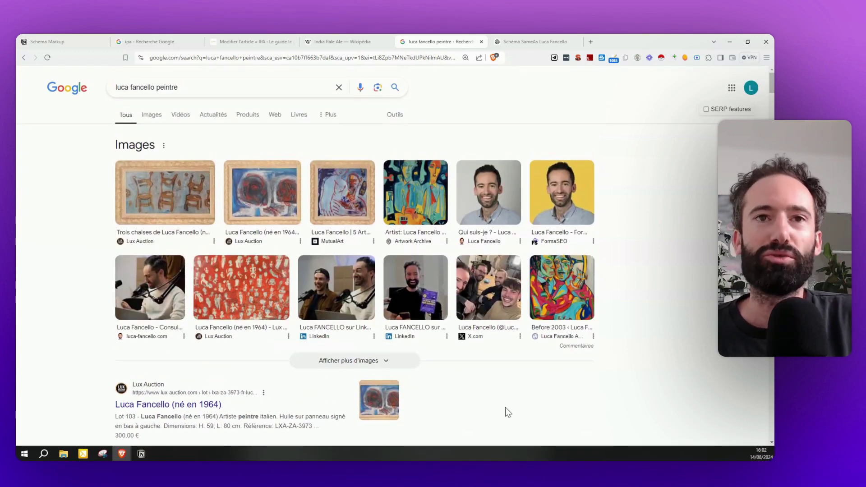
Replace peintre with "bierologie" in the Google query and run the search with the author's name
double_click(176, 87)
text(bierologie)
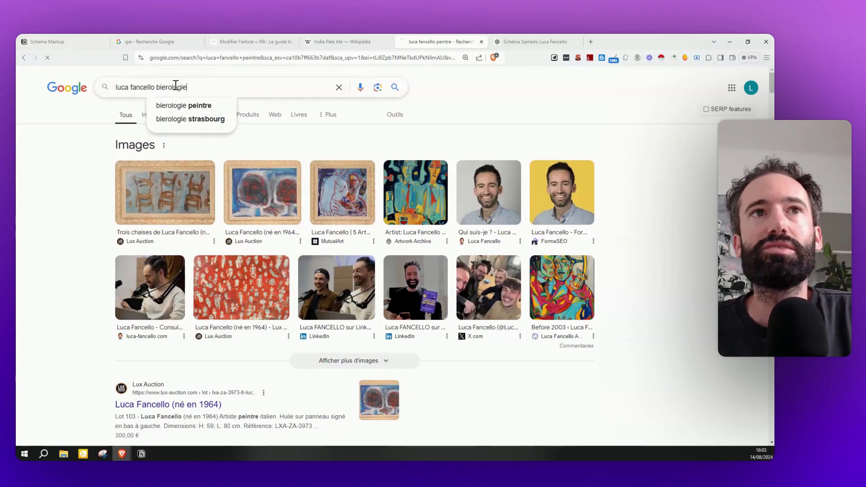
key(Return)
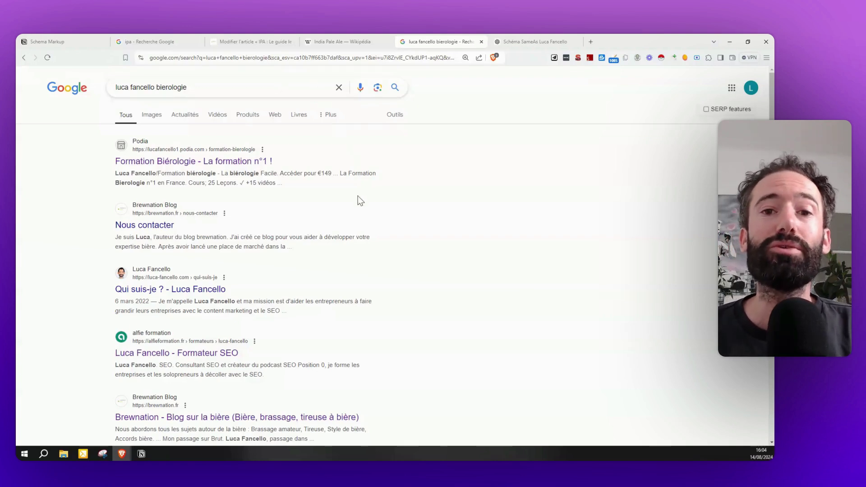
Open the ChatGPT conversation about the author's SameAs schema and highlight the opening sentence of its first prompt
click(510, 42)
scroll(439, 194, up, 15)
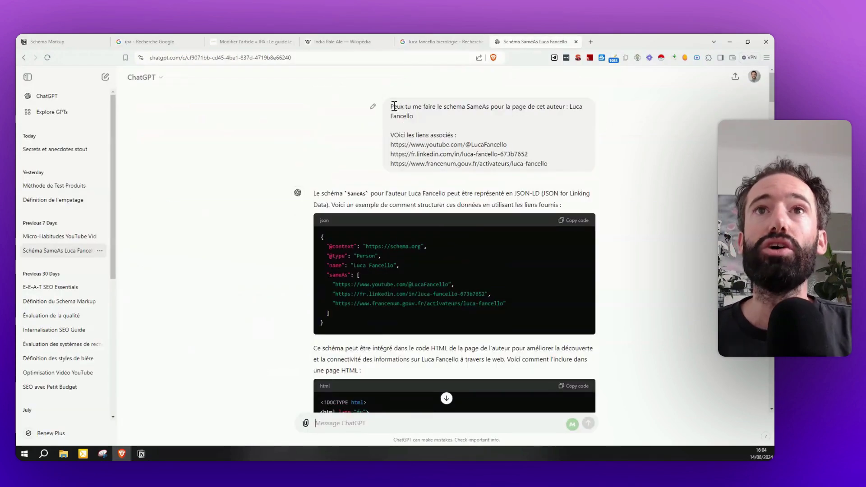
drag(389, 105, 476, 115)
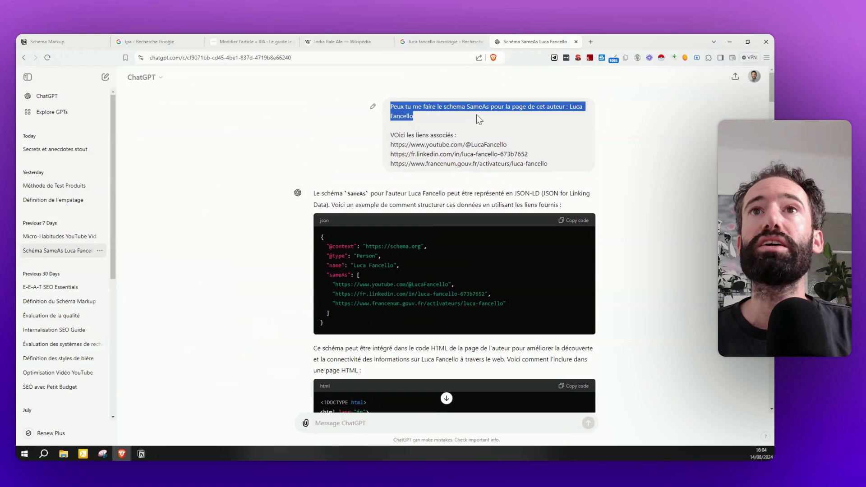
click(522, 117)
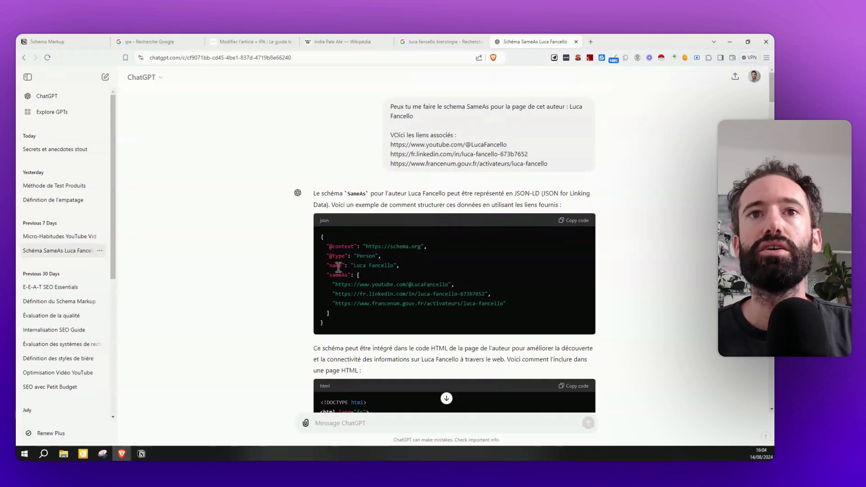
Highlight the YouTube and francenum.gouv.fr links in the generated sameAs array, including the gouv.fr domain
drag(334, 285, 457, 285)
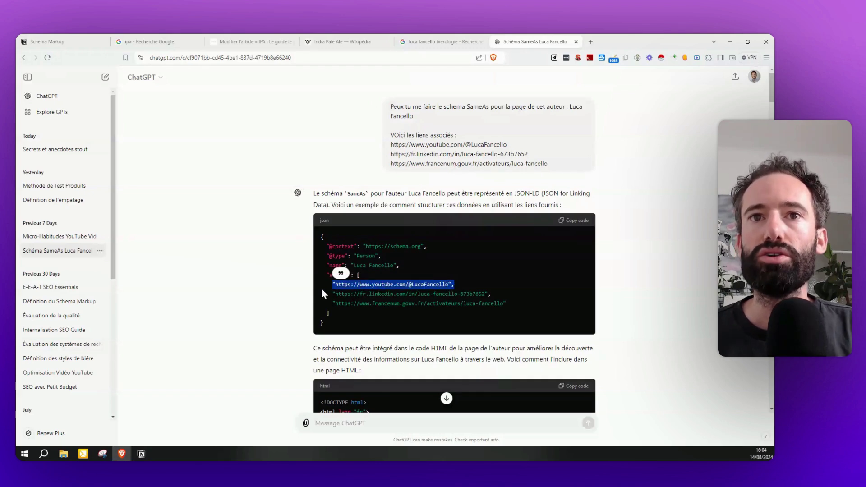
drag(518, 302, 331, 299)
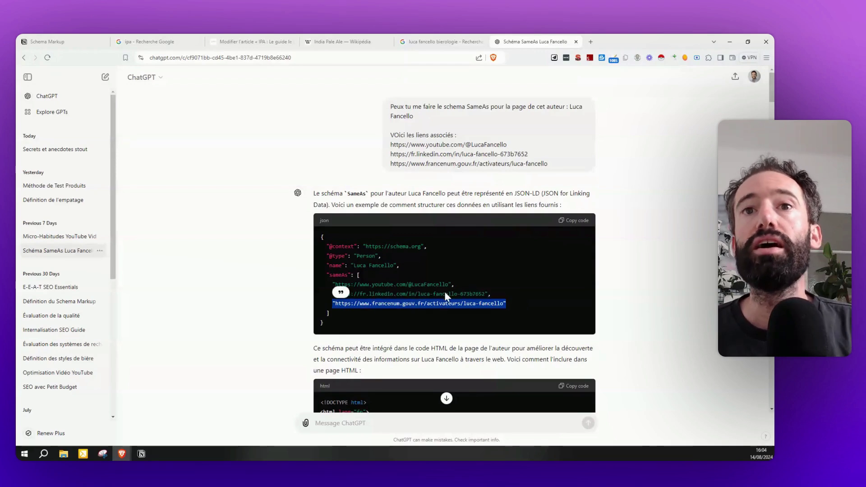
drag(403, 303, 424, 302)
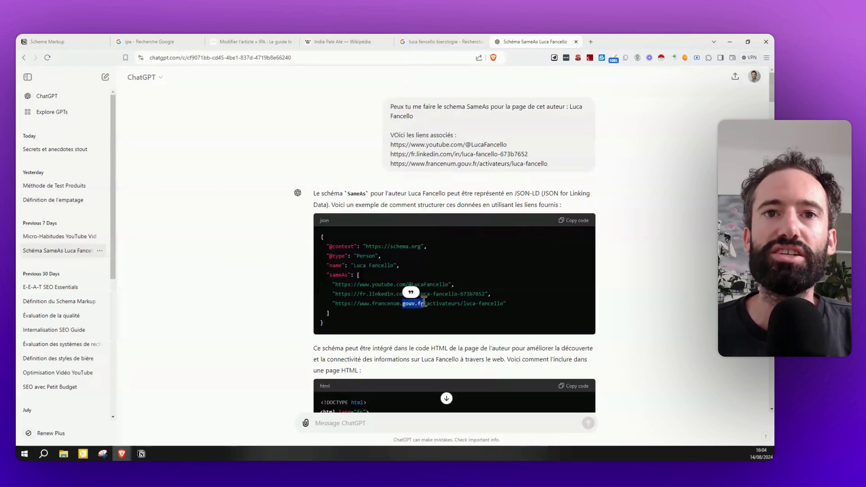
click(450, 288)
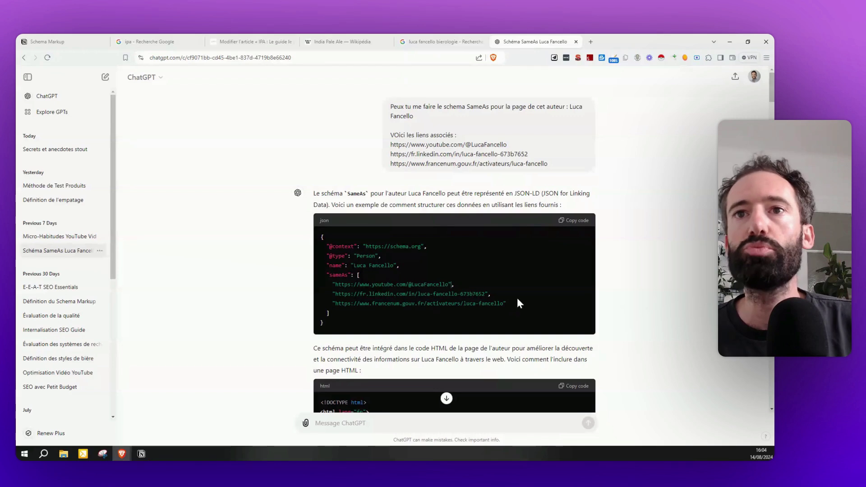
Search Google in a new tab for "auteur", the author's full name and "brewnation"
click(452, 284)
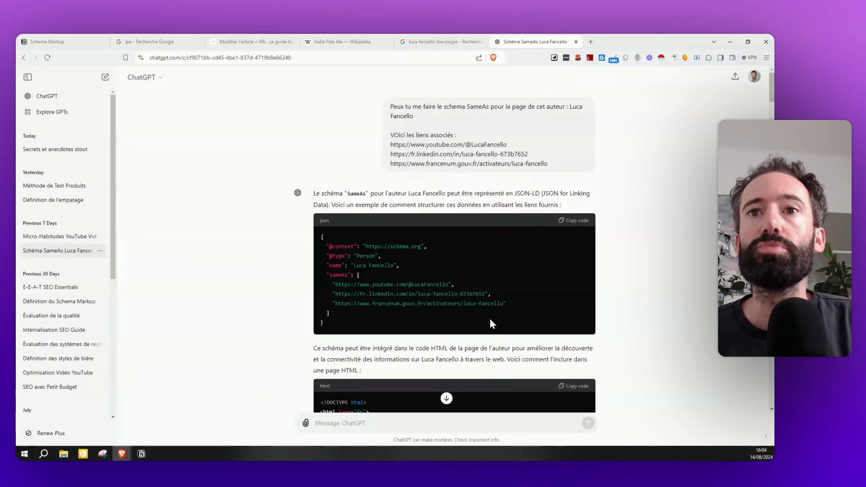
click(591, 42)
text(auteur l)
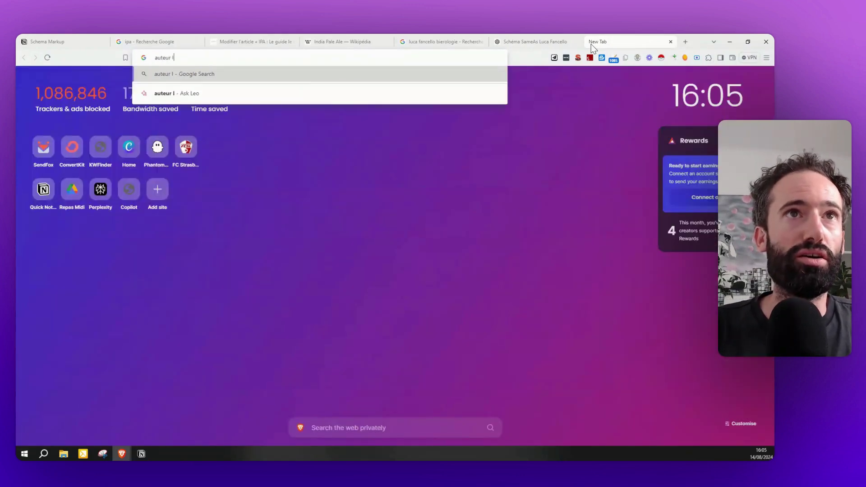
text(uca fancello brew)
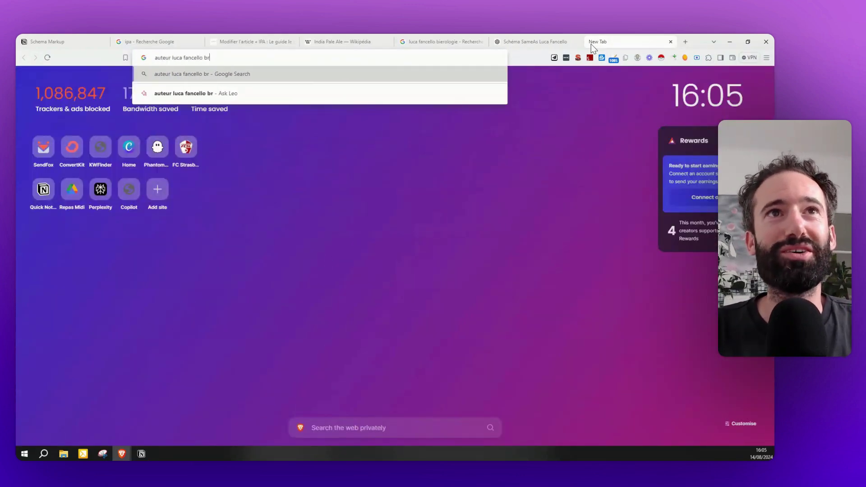
text(nation)
key(Return)
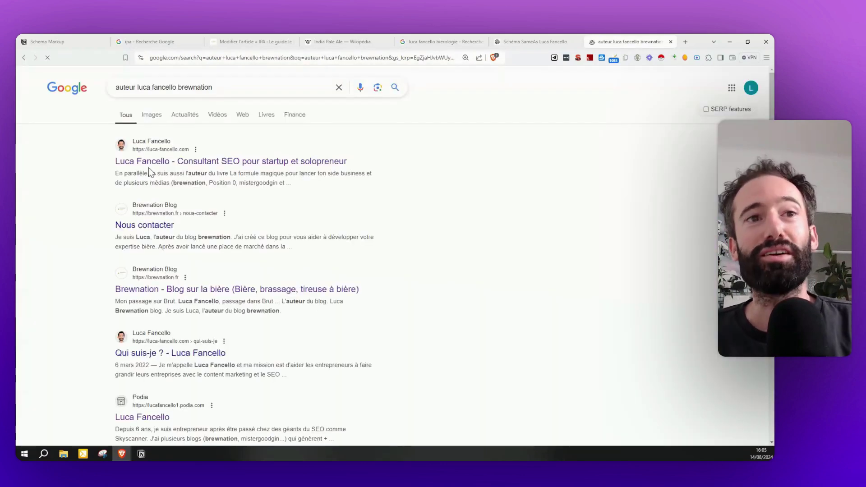
Return to the ChatGPT conversation and highlight the prompt requesting the Knowsabout schema for SEO, référencement naturel and biérologie
click(519, 41)
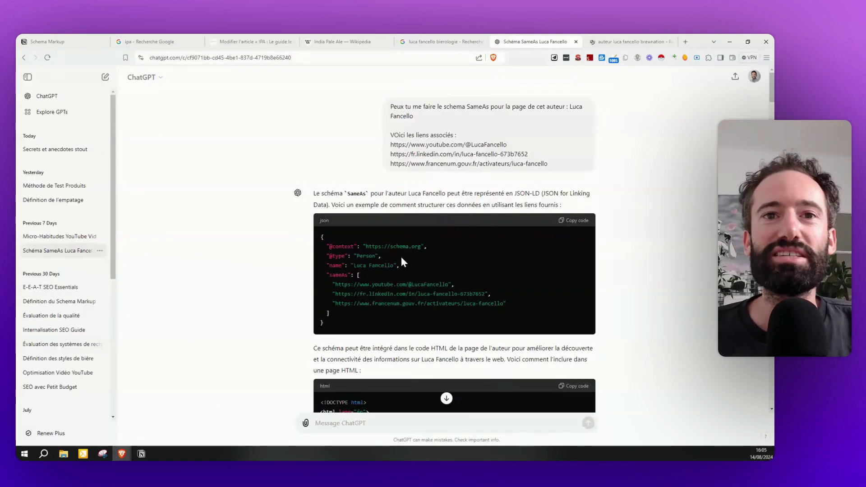
scroll(396, 255, down, 3)
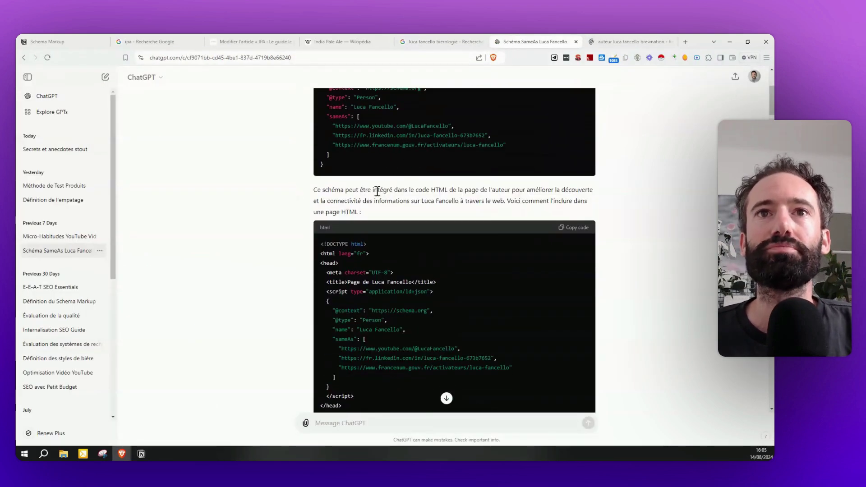
scroll(375, 188, down, 3)
scroll(388, 258, down, 5)
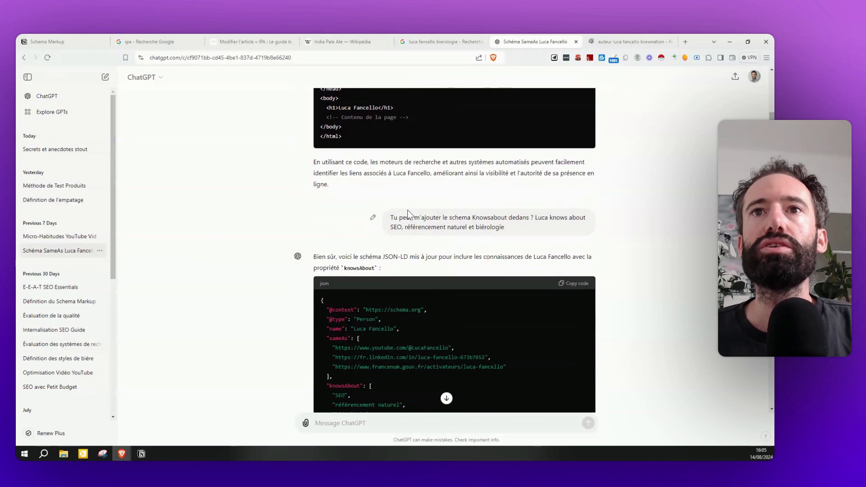
drag(391, 217, 526, 229)
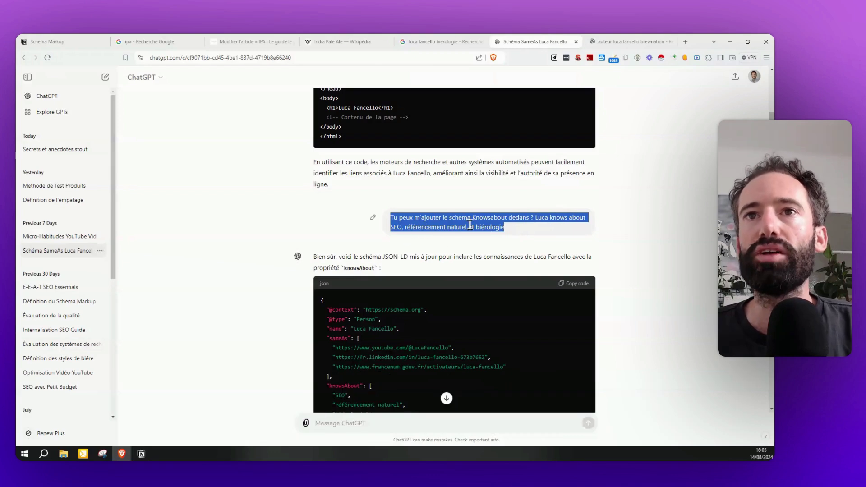
Review the generated knowsAbout code and highlight the Sciences PO Paris alumni statement and the sciencespo.fr link in the following prompt
scroll(516, 301, down, 2)
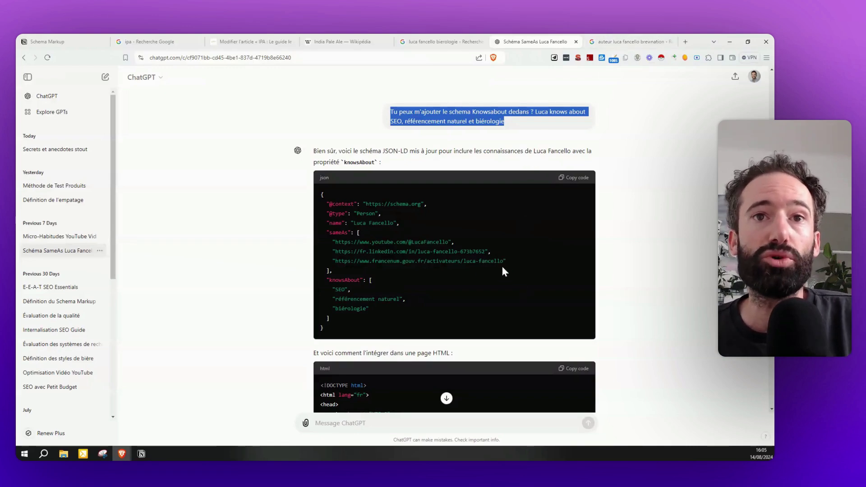
scroll(378, 260, down, 2)
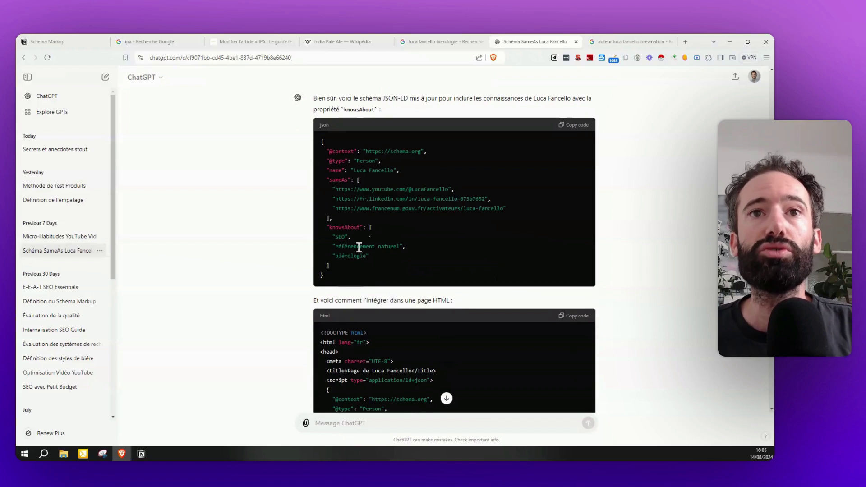
scroll(424, 203, down, 4)
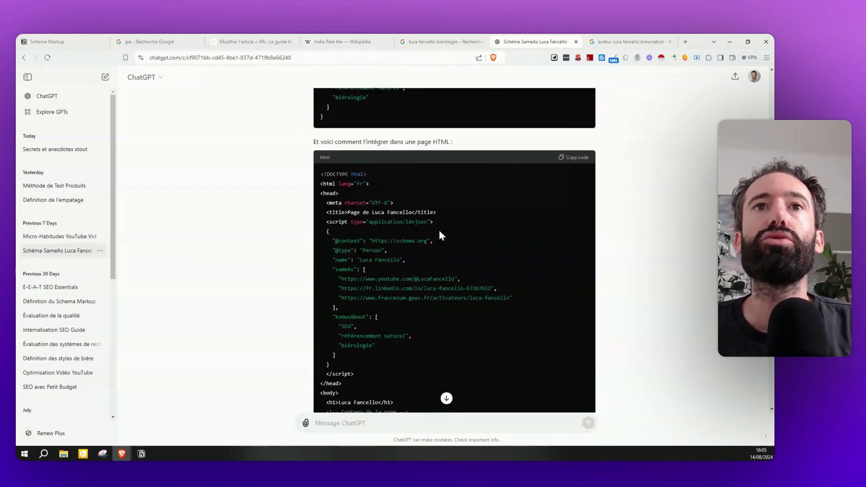
scroll(424, 185, down, 6)
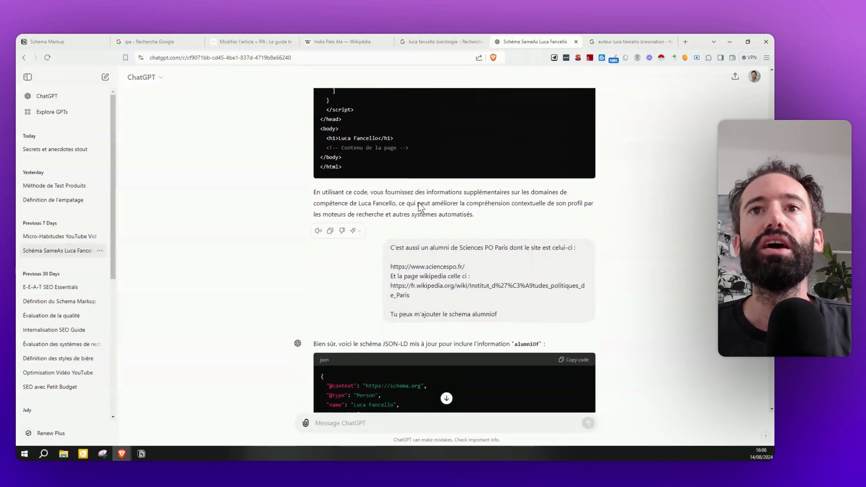
scroll(448, 244, down, 1)
drag(391, 195, 443, 208)
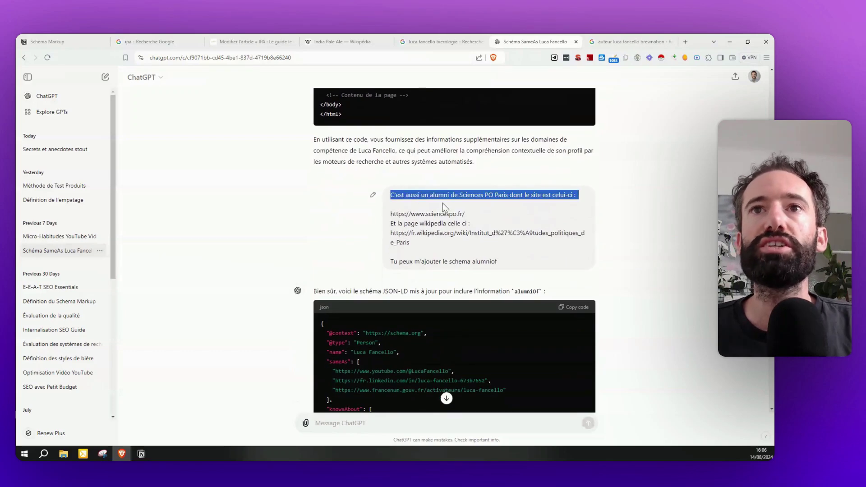
drag(508, 210, 508, 221)
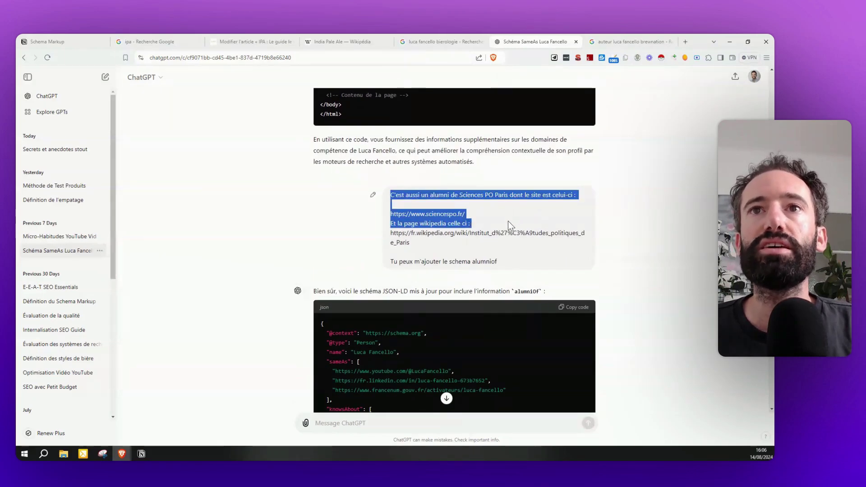
click(495, 194)
drag(391, 214, 466, 216)
click(414, 233)
Highlight the complete Person JSON-LD containing sameAs, knowsAbout and alumniOf, and copy its code
scroll(473, 257, down, 1)
scroll(486, 203, down, 2)
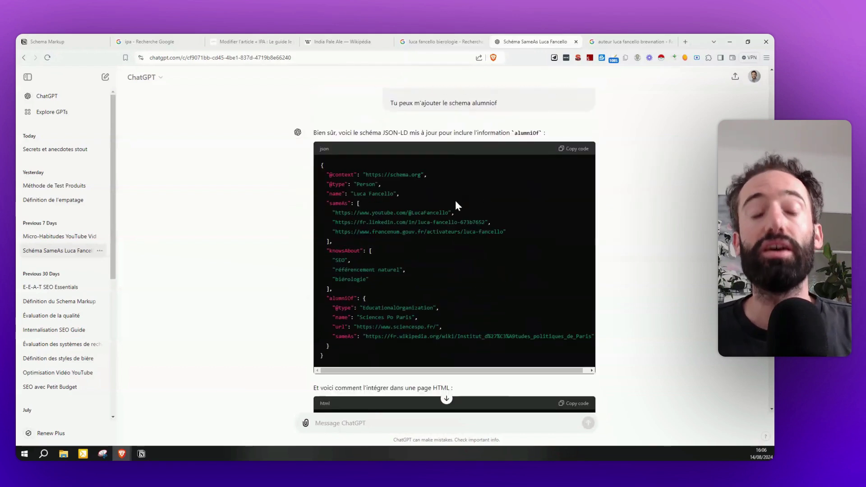
scroll(393, 233, down, 1)
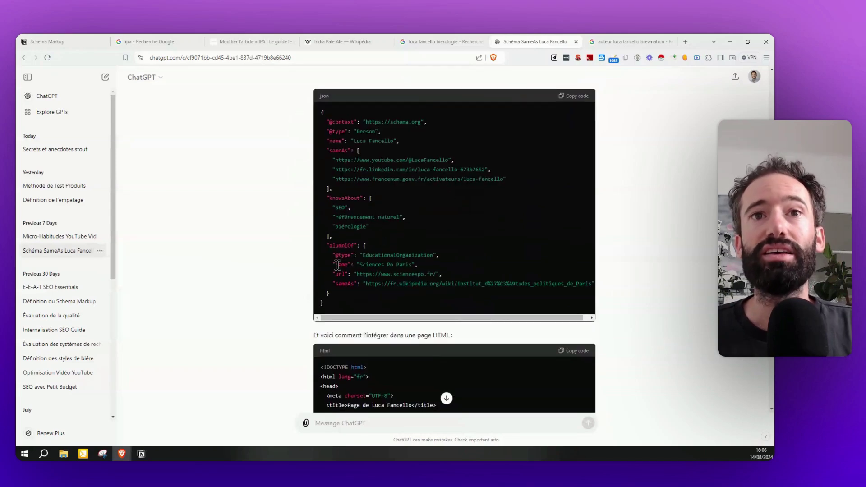
drag(352, 302, 326, 116)
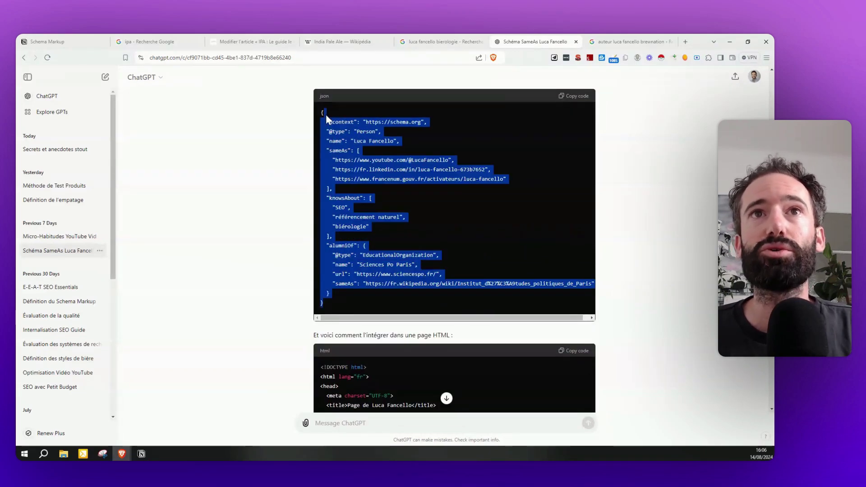
click(388, 232)
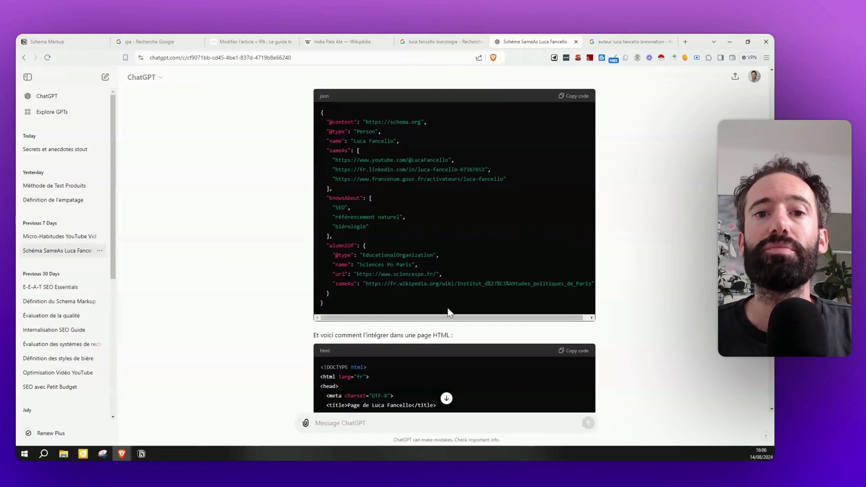
click(573, 96)
scroll(451, 226, down, 4)
scroll(427, 276, down, 5)
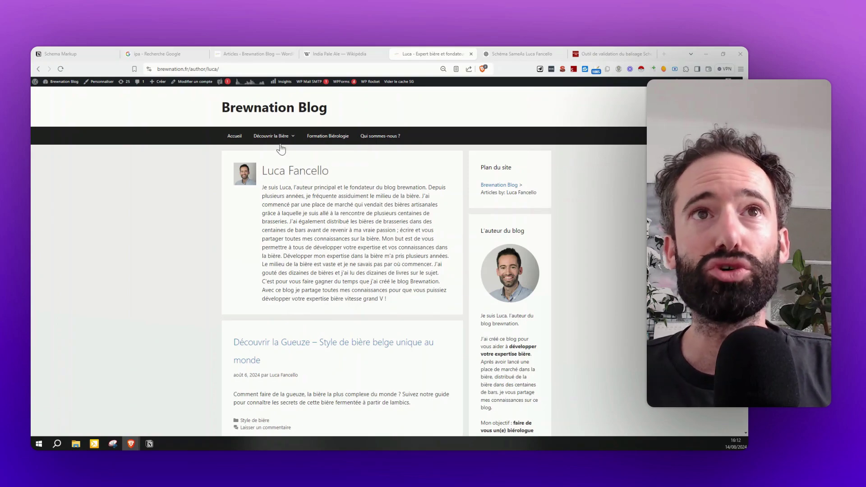
Open the author's WordPress account profile from the Brewnation author page and examine the code in its Custom Schema (SASWP) field
click(205, 86)
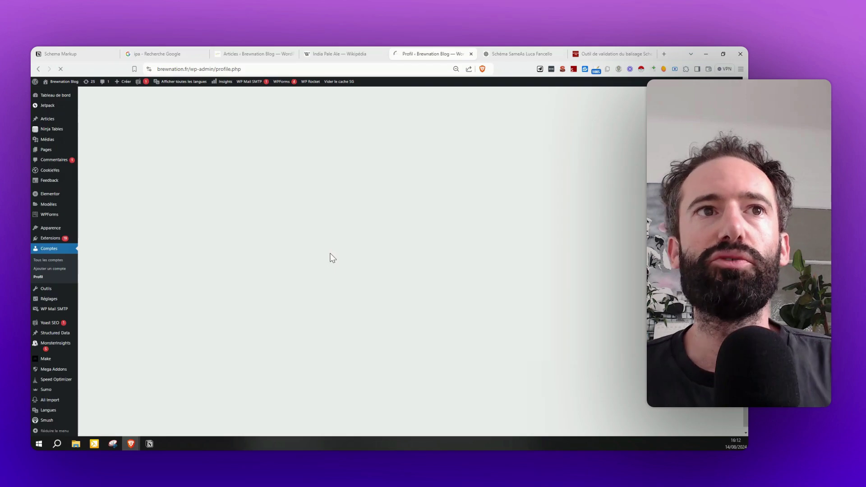
scroll(316, 264, down, 1)
scroll(311, 267, down, 15)
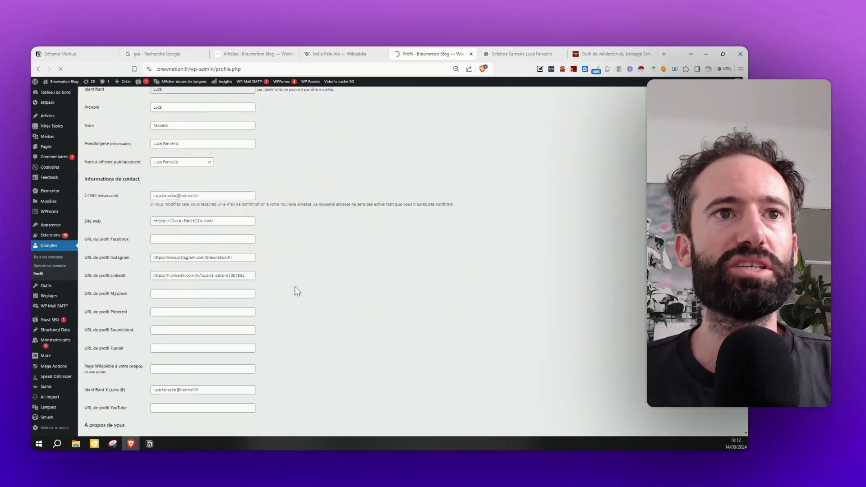
scroll(250, 276, down, 2)
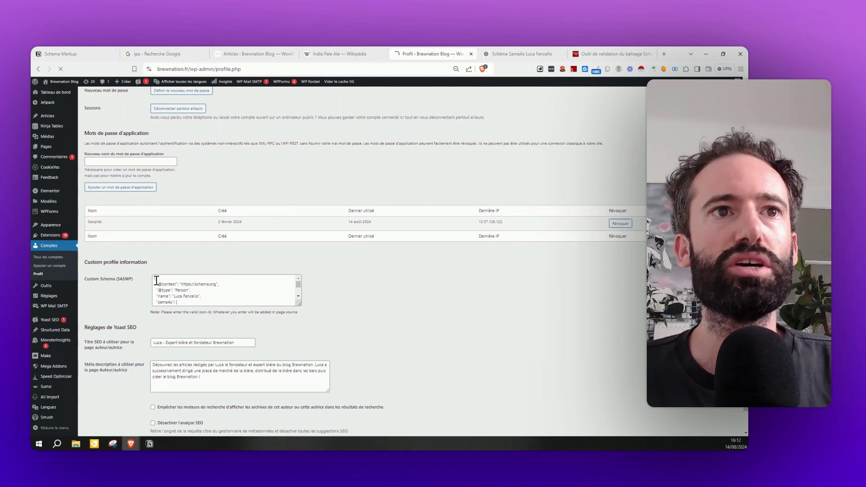
drag(154, 279, 204, 309)
click(199, 301)
scroll(199, 301, up, 8)
scroll(266, 359, down, 3)
scroll(259, 300, down, 5)
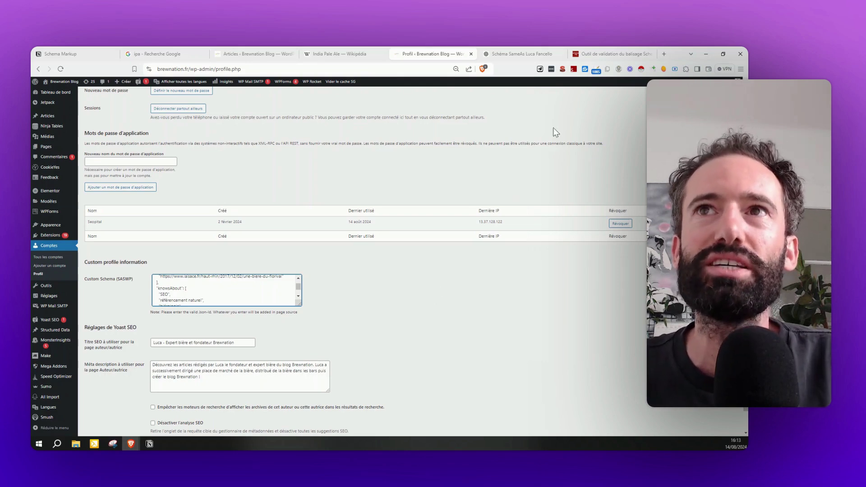
Switch to the Schema.org validator and reload it without the tested page's URL parameter to get an empty test form
click(601, 55)
scroll(136, 167, up, 5)
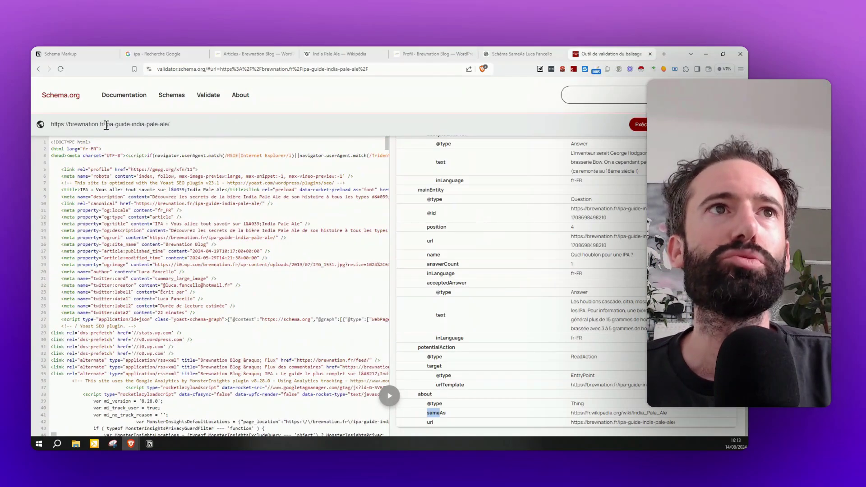
drag(209, 69, 474, 96)
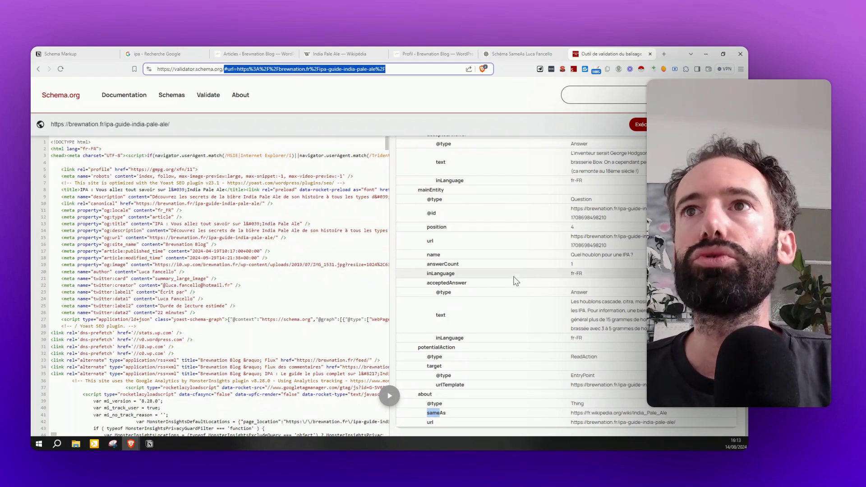
scroll(514, 280, up, 15)
key(BackSpace)
key(Return)
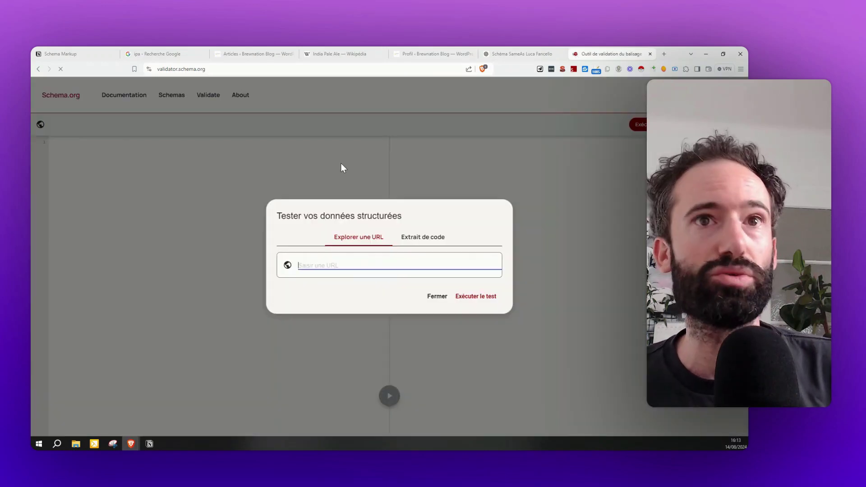
click(340, 266)
text(ht)
key(BackSpace)
key(BackSpace)
text(ht)
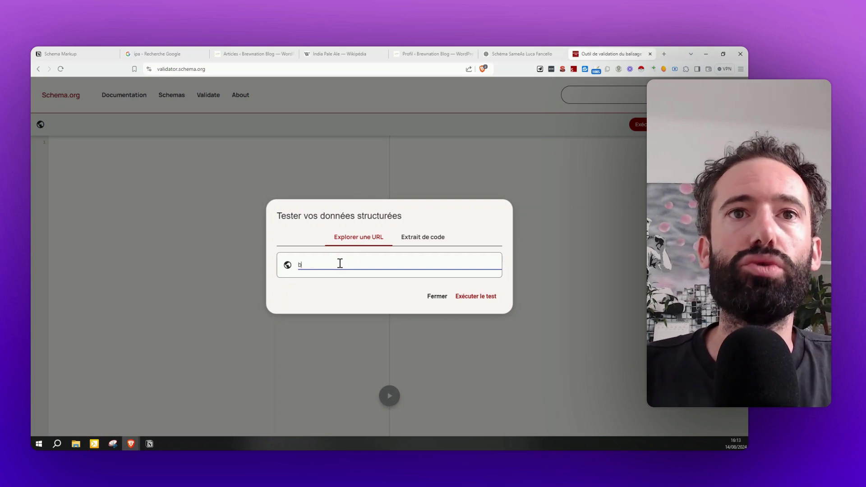
key(BackSpace)
key(BackSpace)
key(Down)
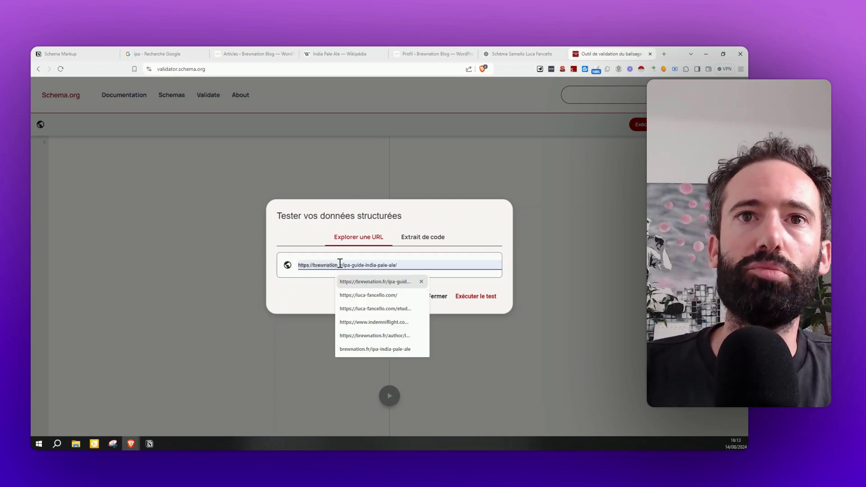
key(Return)
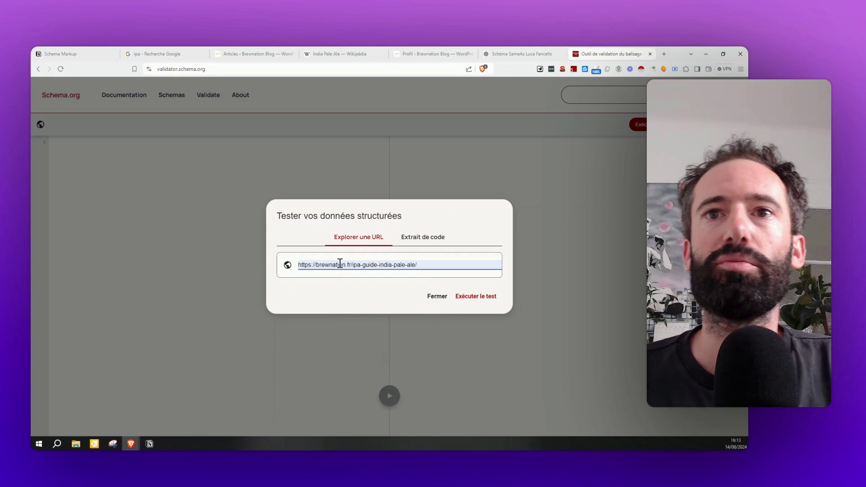
click(496, 296)
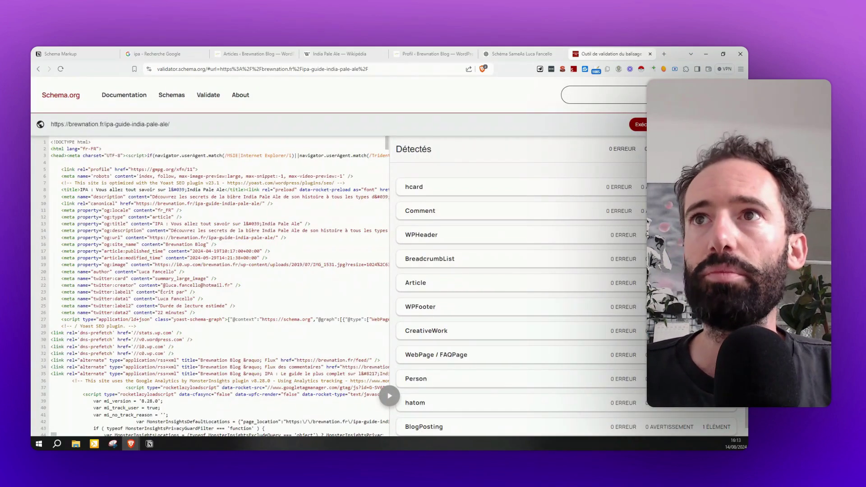
Open the detected Person item, highlight its name and sameAs links, locate the lalsace.fr link in the source, and return to the detected items
scroll(641, 186, down, 1)
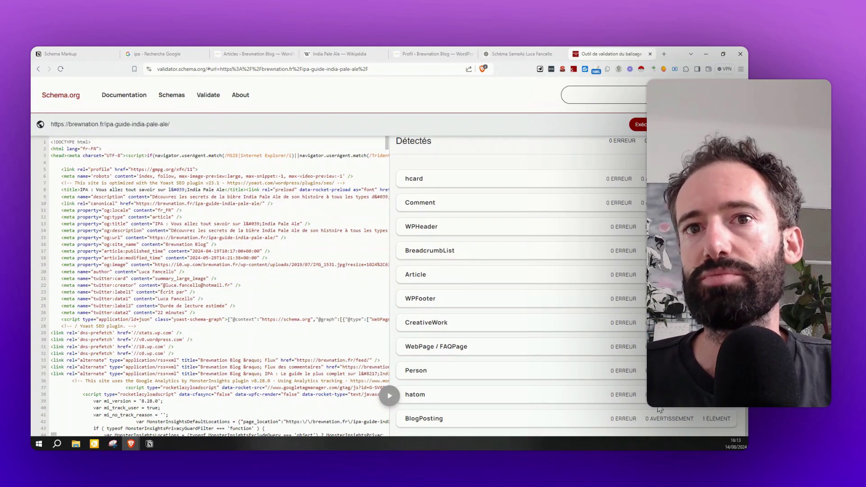
scroll(564, 288, up, 1)
scroll(650, 271, down, 1)
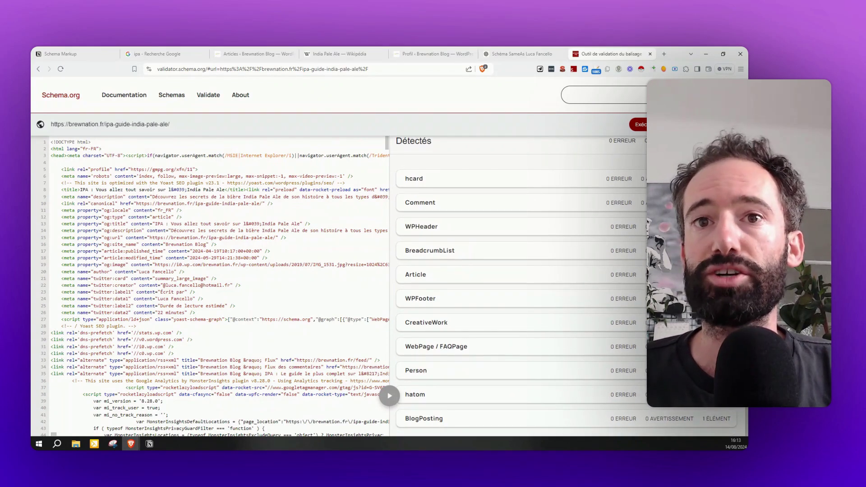
click(444, 378)
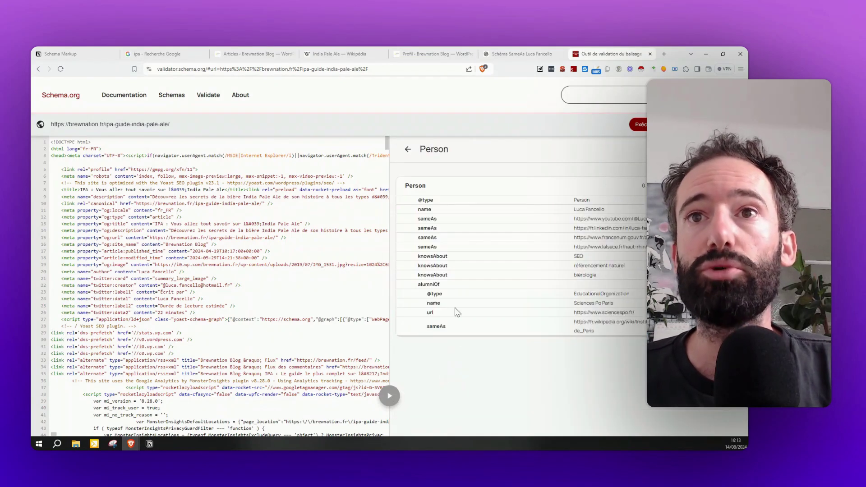
drag(605, 209, 648, 247)
click(648, 246)
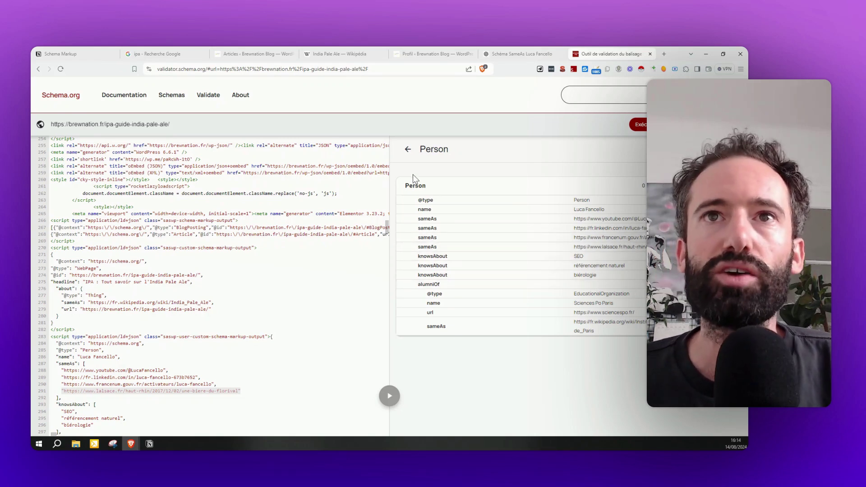
click(408, 148)
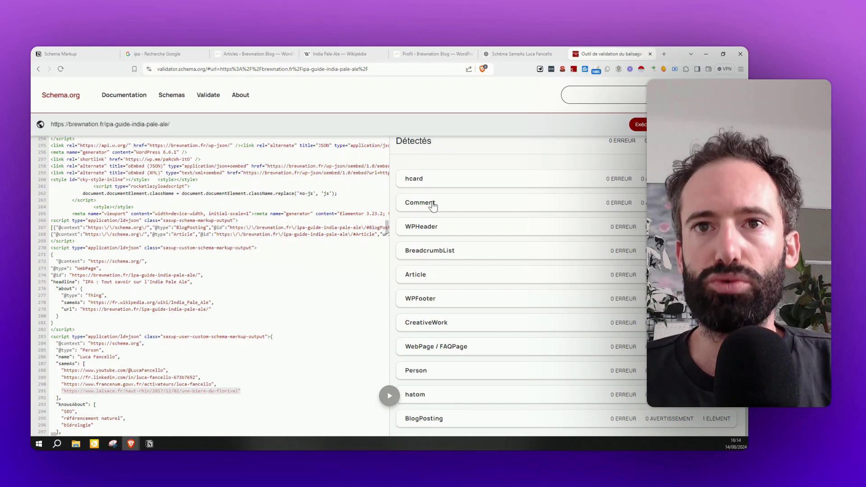
scroll(442, 285, up, 1)
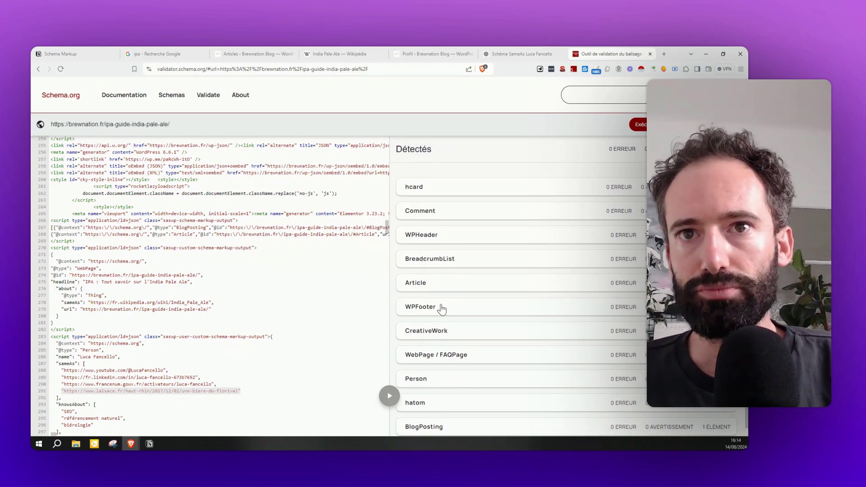
click(436, 354)
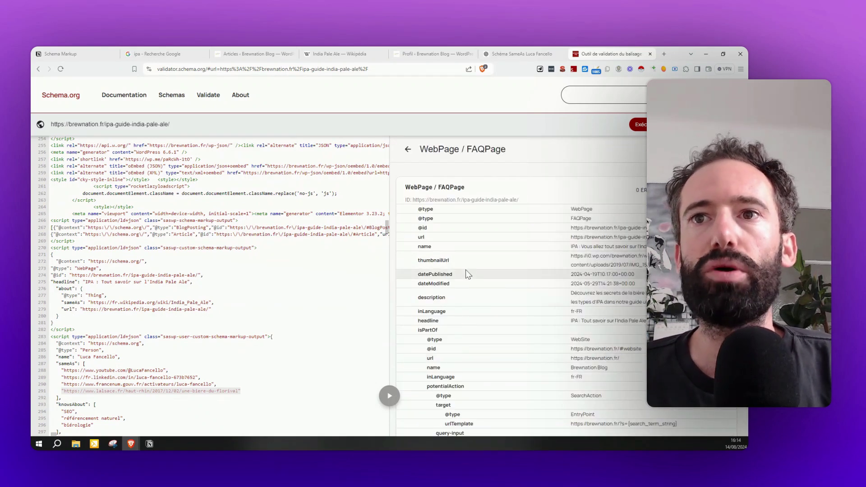
scroll(466, 274, down, 15)
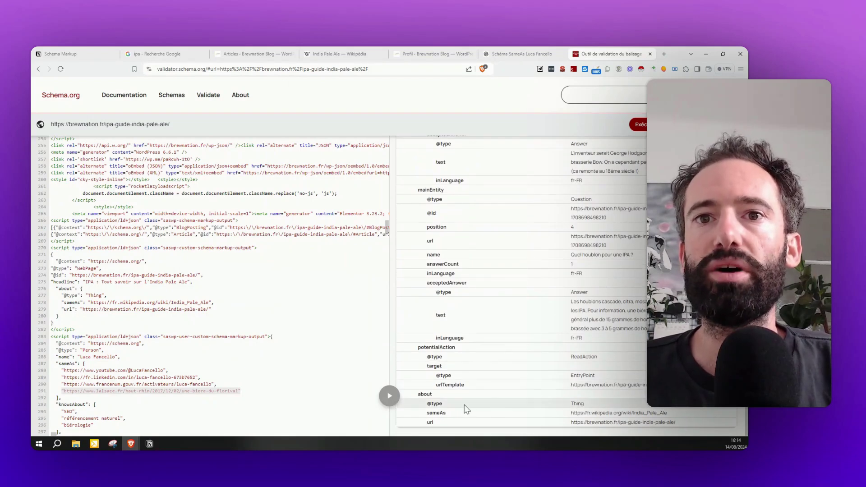
drag(427, 404, 451, 407)
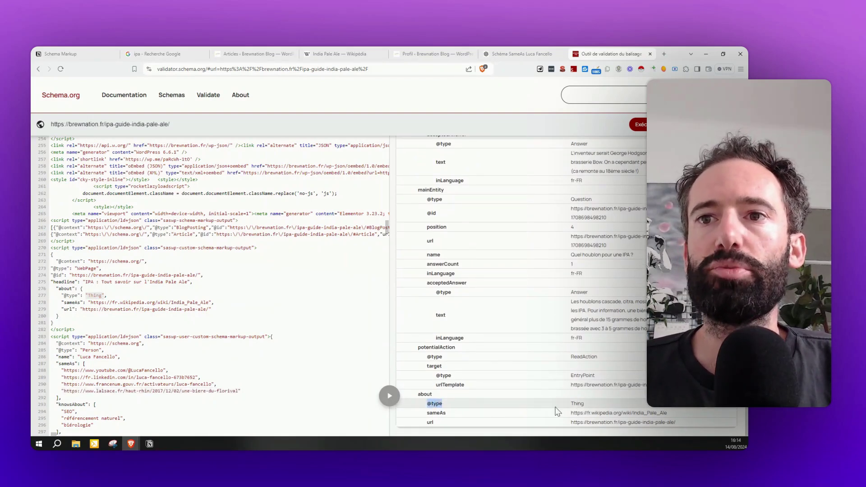
drag(570, 413, 682, 412)
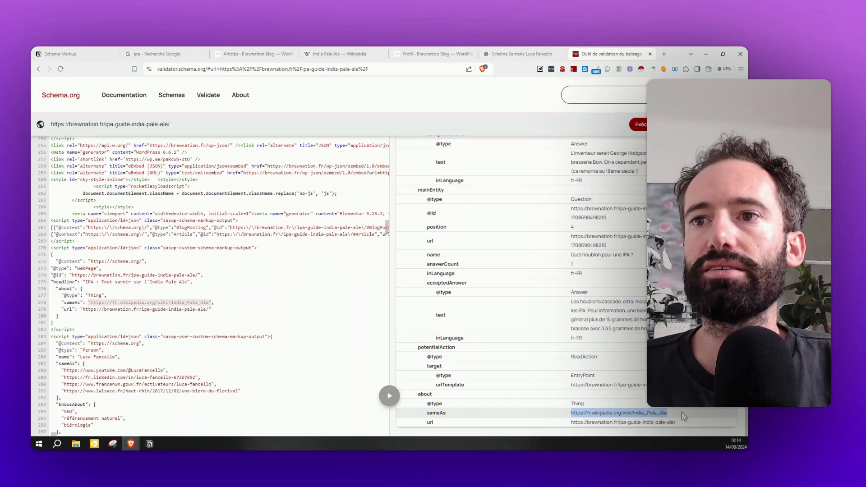
drag(572, 423, 677, 423)
click(680, 423)
click(639, 412)
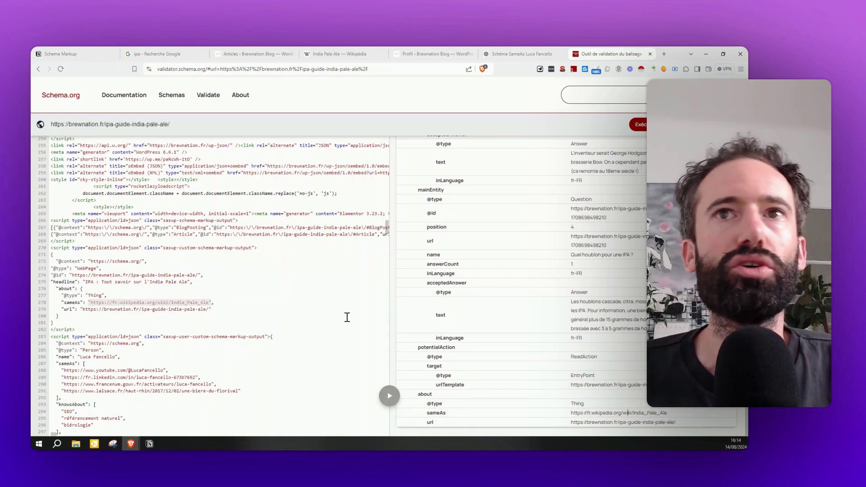
scroll(518, 245, up, 15)
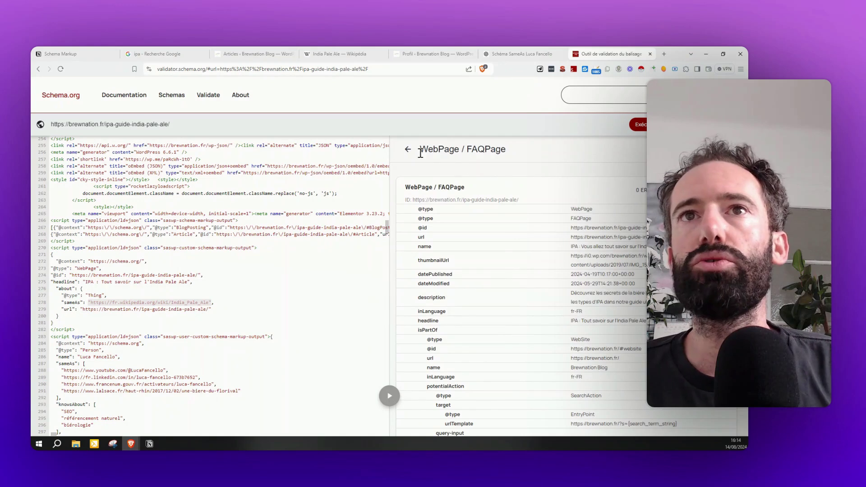
click(409, 150)
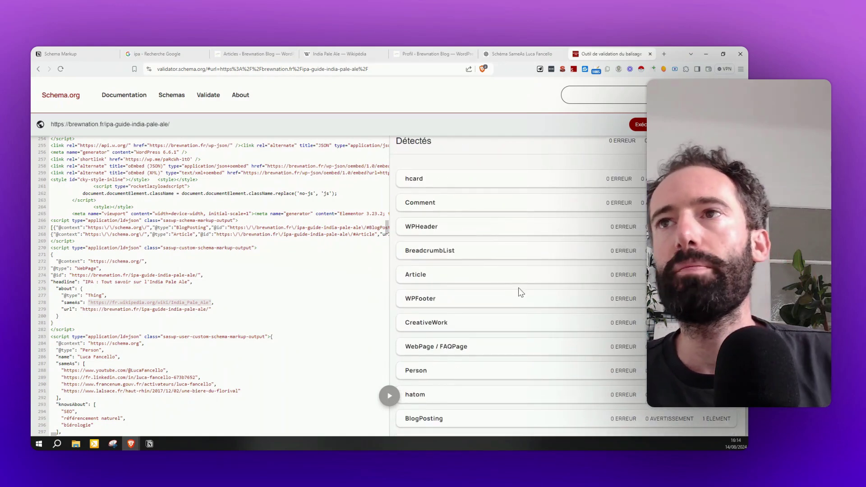